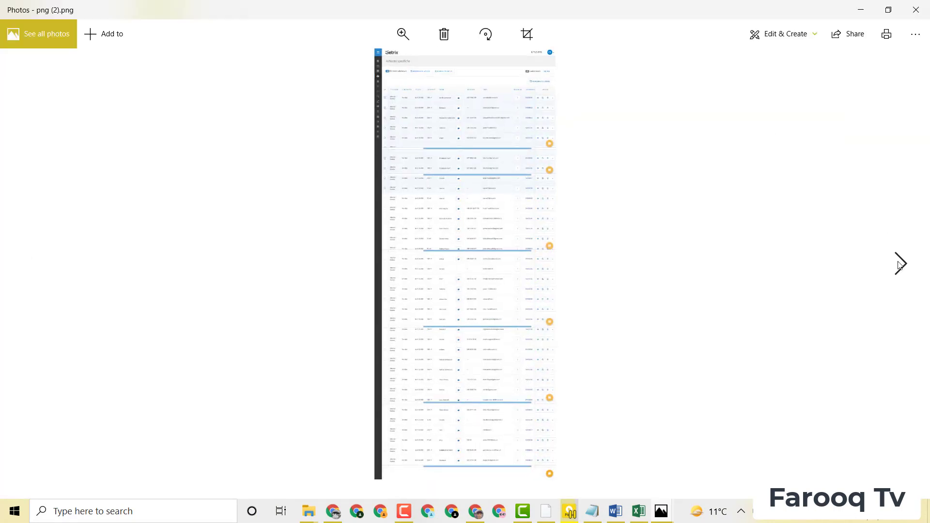
Step: Switch Photos from png (2).png to png (1).png and move its window higher up
click(900, 264)
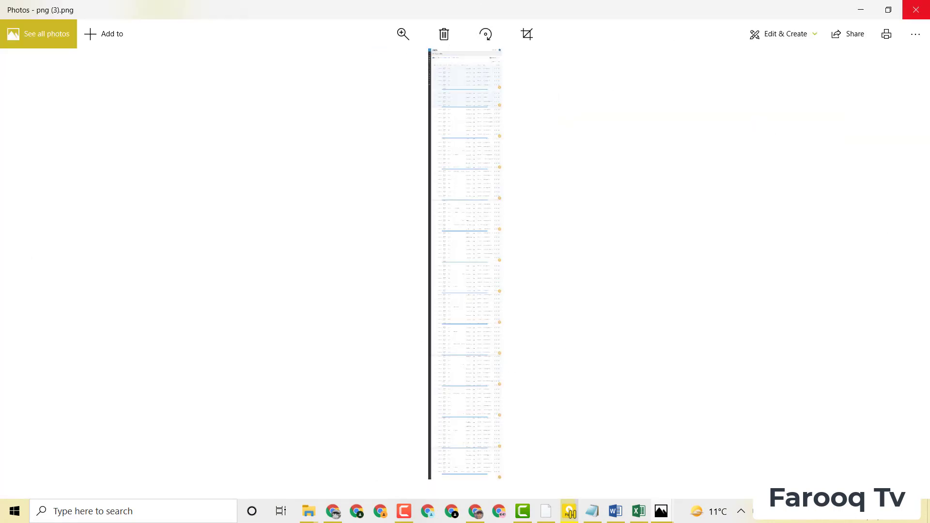
click(916, 10)
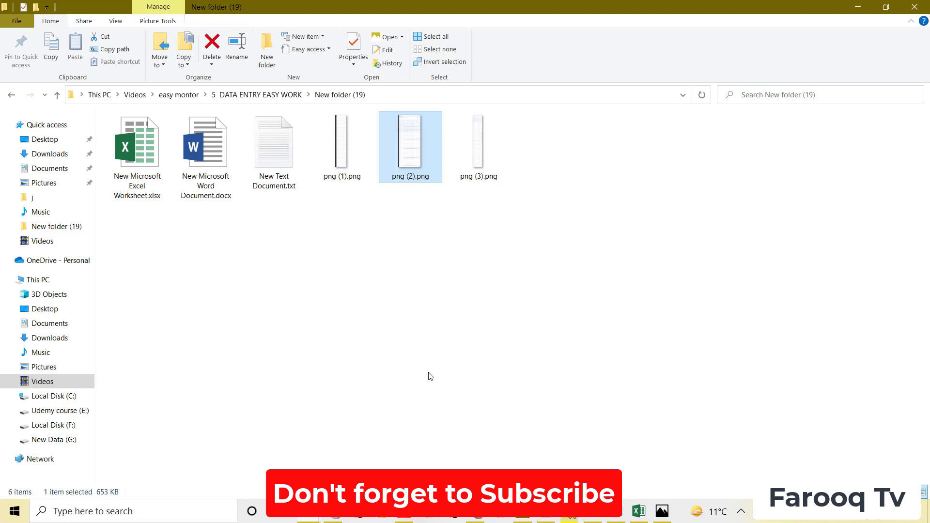
click(662, 516)
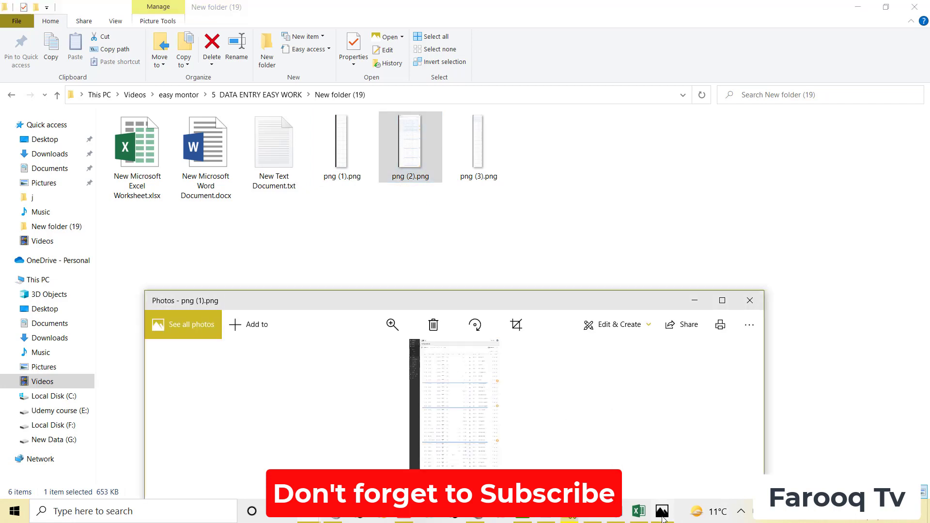
drag(632, 305, 664, 191)
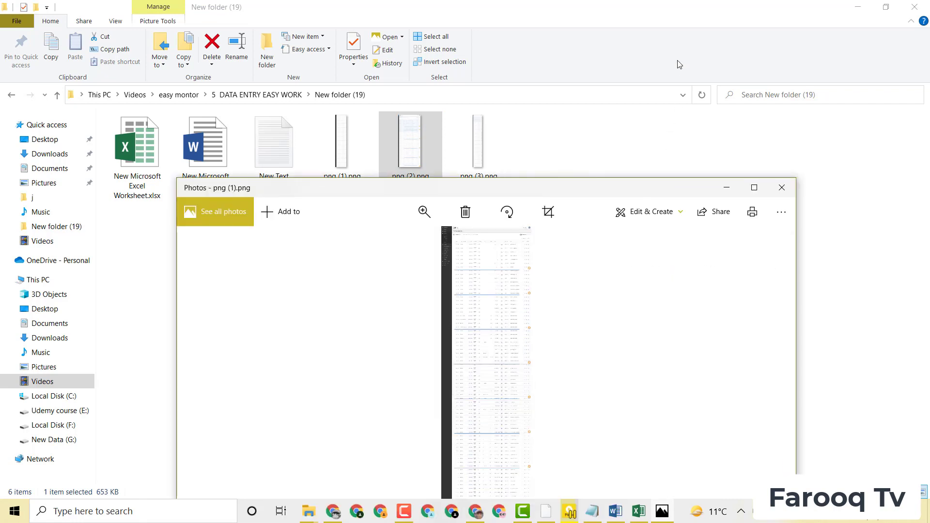
Step: Maximize Photos and zoom png (1).png until the name, phone and email columns are readable
click(754, 192)
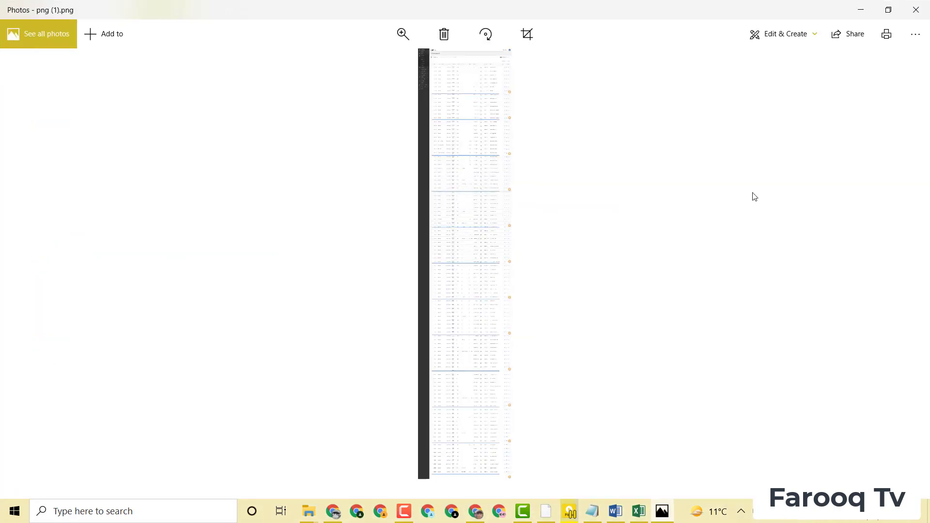
click(403, 35)
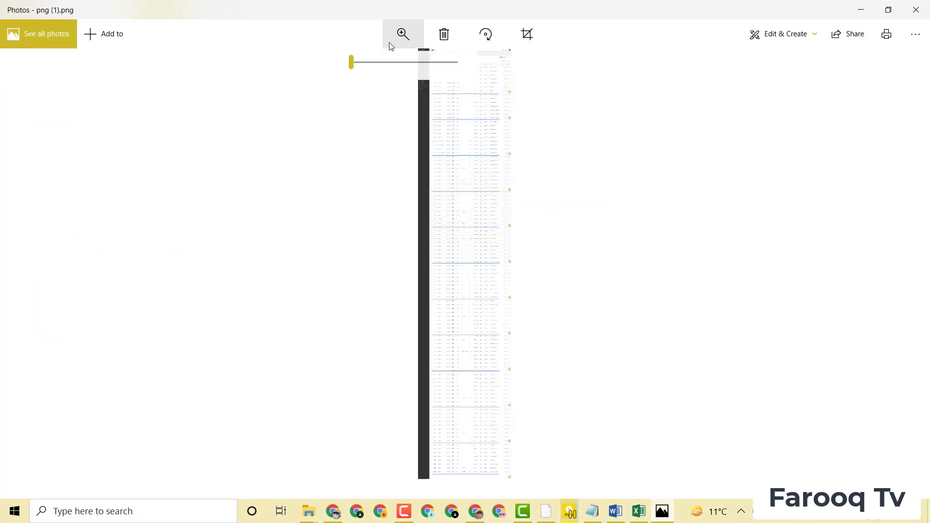
drag(351, 62, 364, 63)
scroll(627, 192, up, 2)
scroll(627, 192, up, 10)
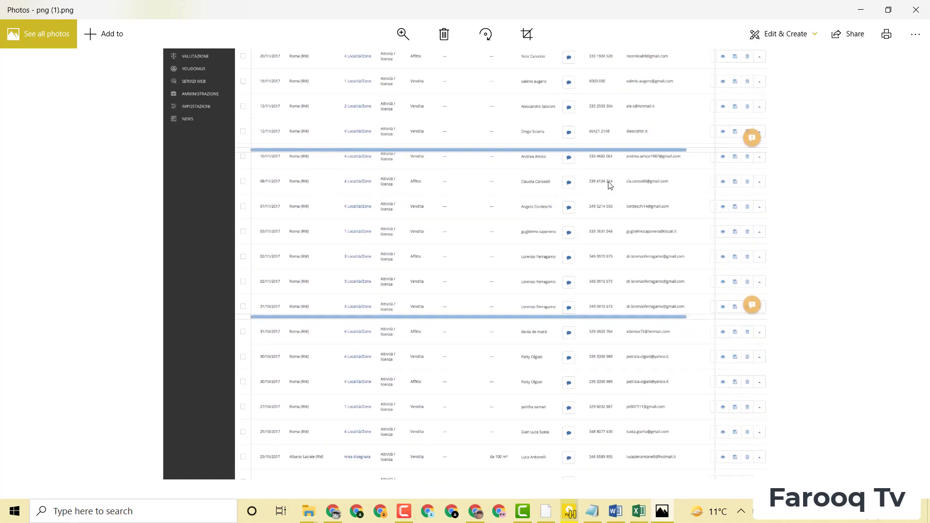
scroll(614, 174, up, 1)
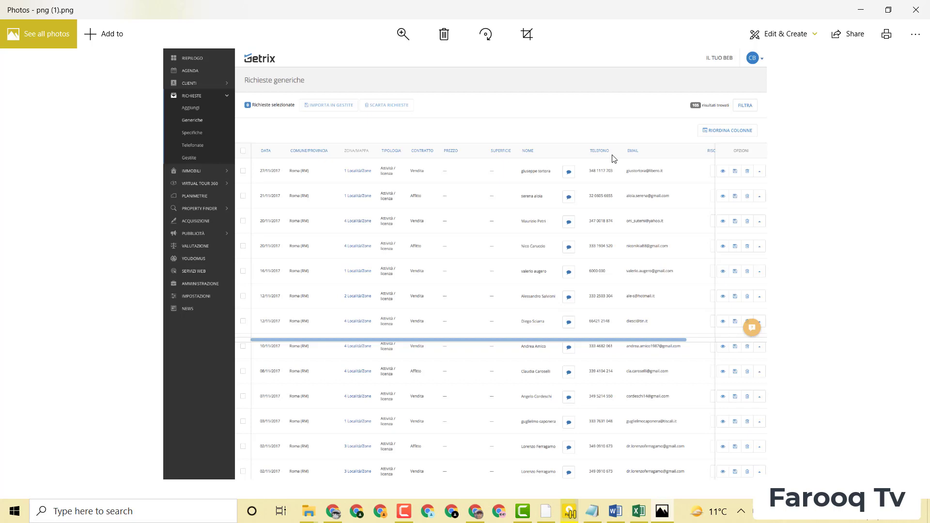
click(410, 32)
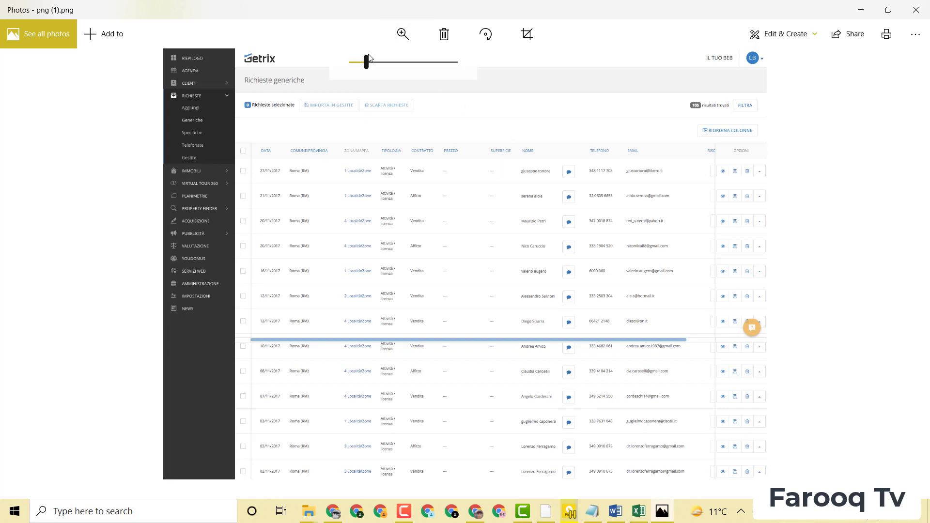
drag(367, 60, 392, 58)
drag(706, 126, 471, 312)
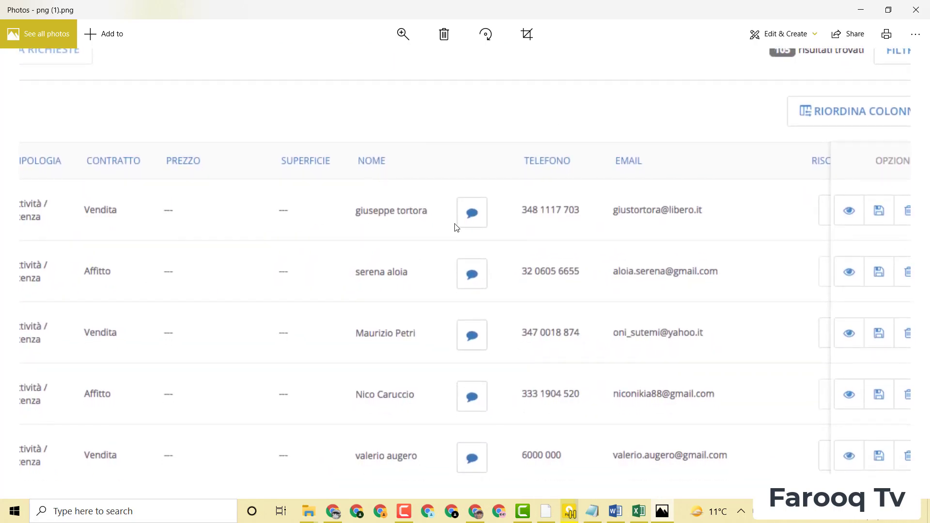
Step: In the Excel workbook, enter the first contact's full name in cell A4 under Name
click(640, 512)
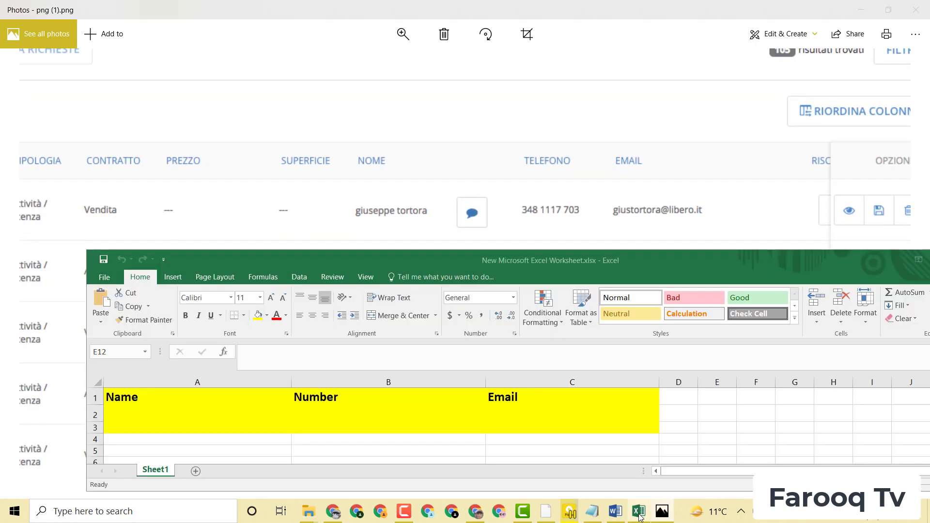
drag(463, 258, 529, 248)
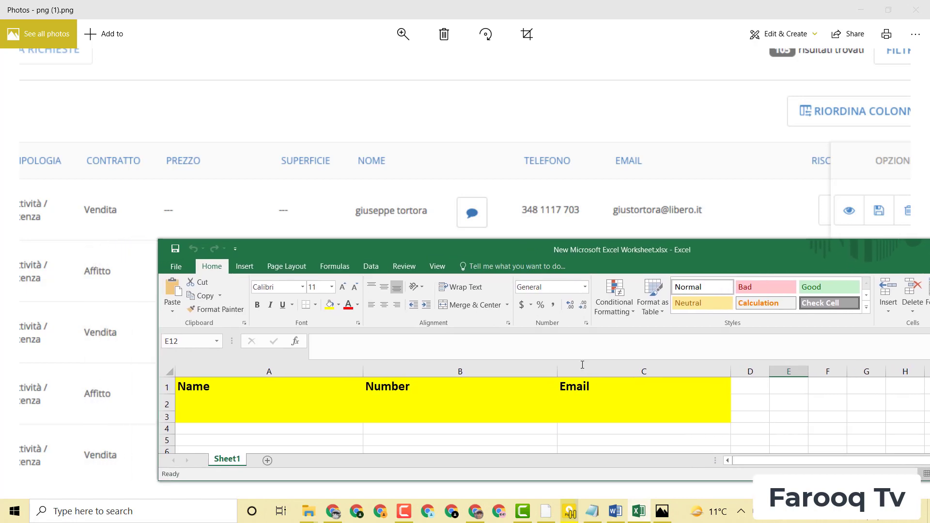
click(188, 431)
double_click(189, 429)
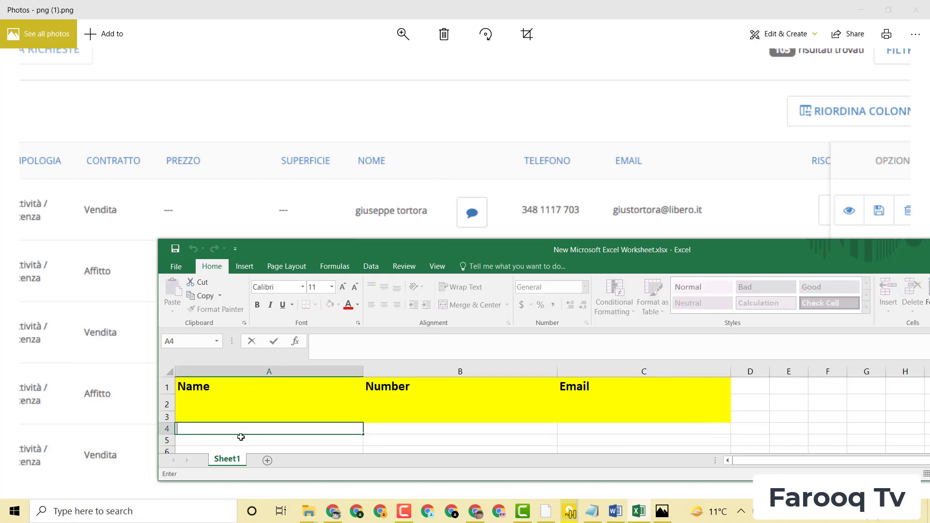
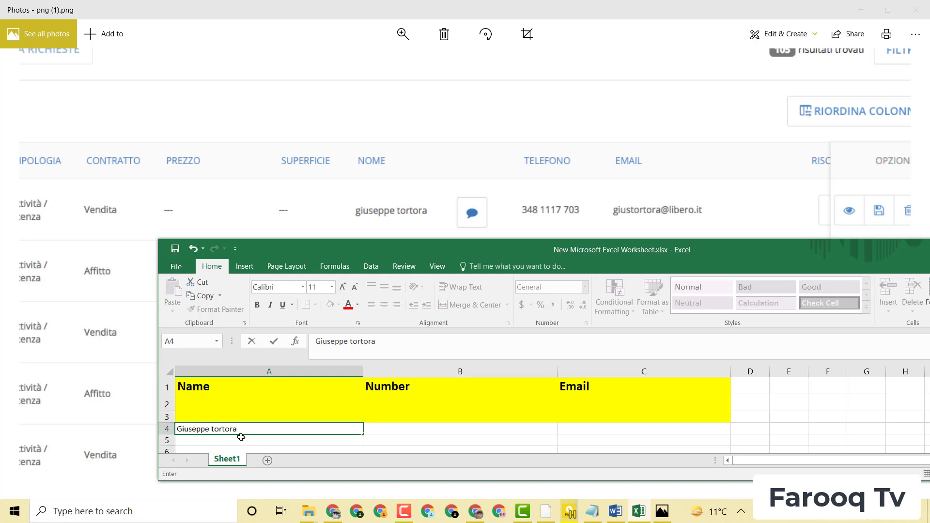
key(Tab)
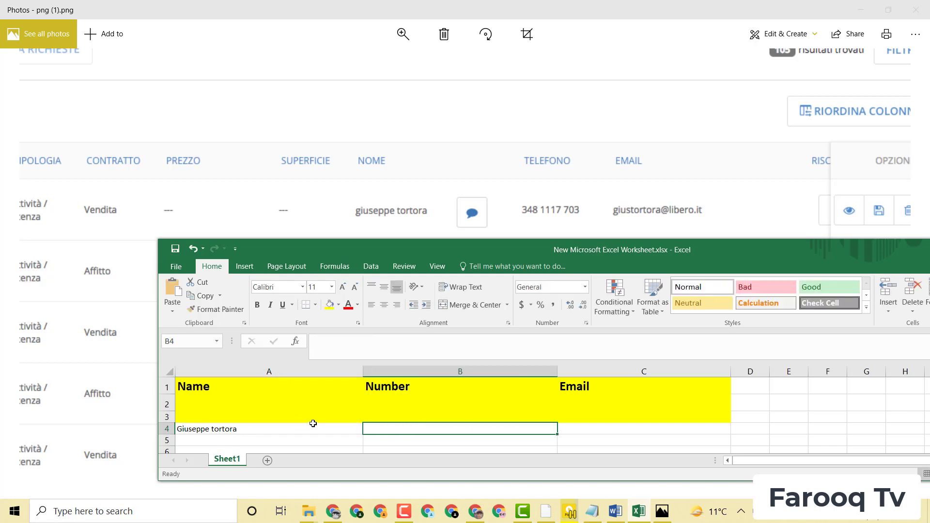
Step: Type the first contact's phone number into B4 and their e-mail address into C4
double_click(395, 427)
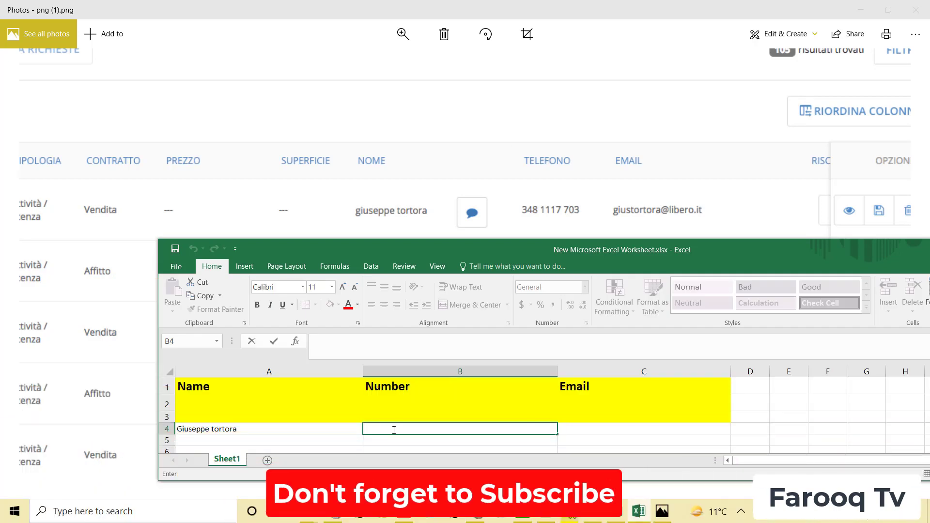
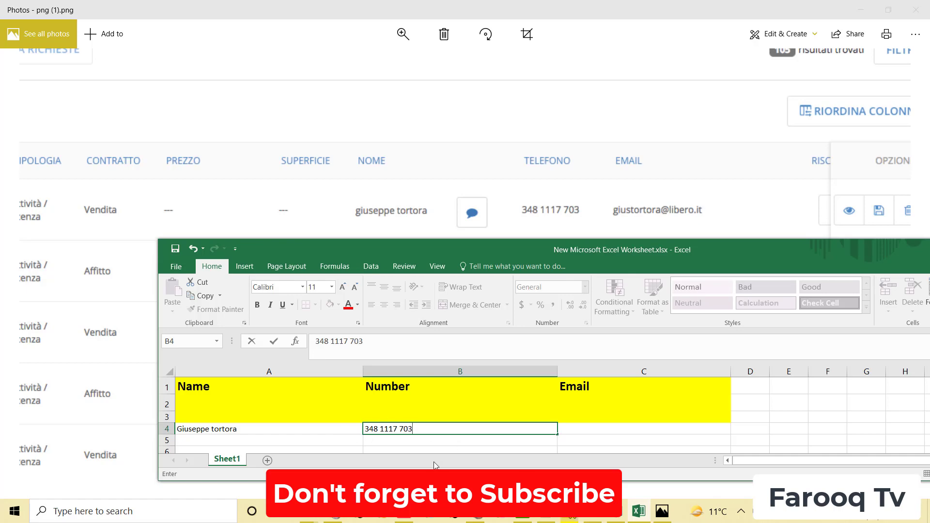
click(594, 427)
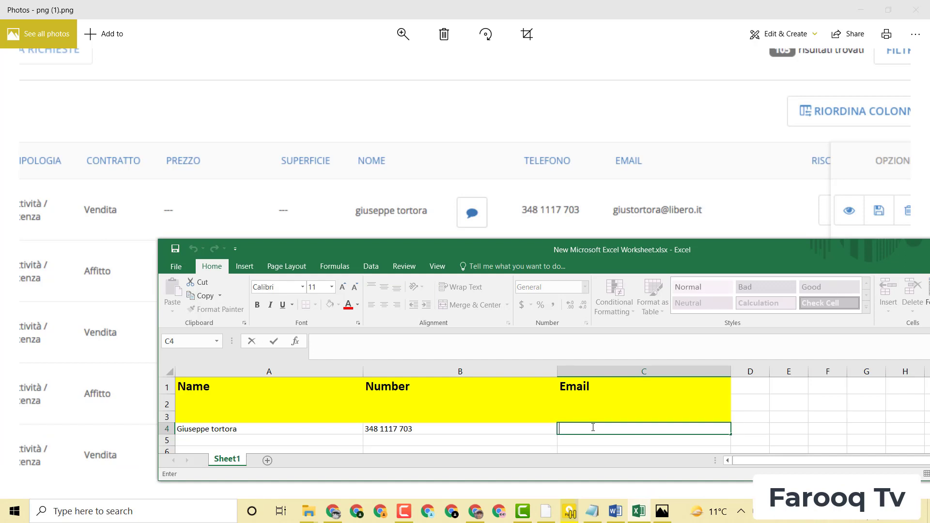
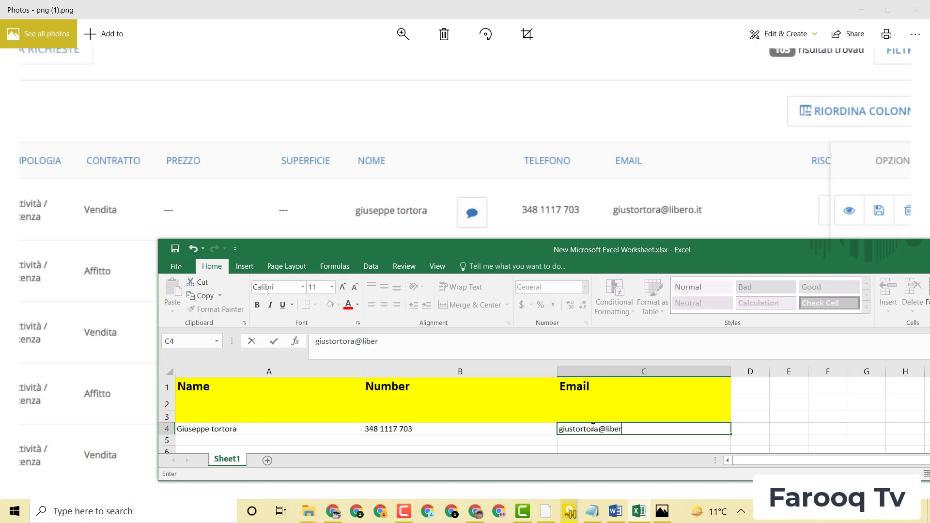
drag(540, 245, 524, 13)
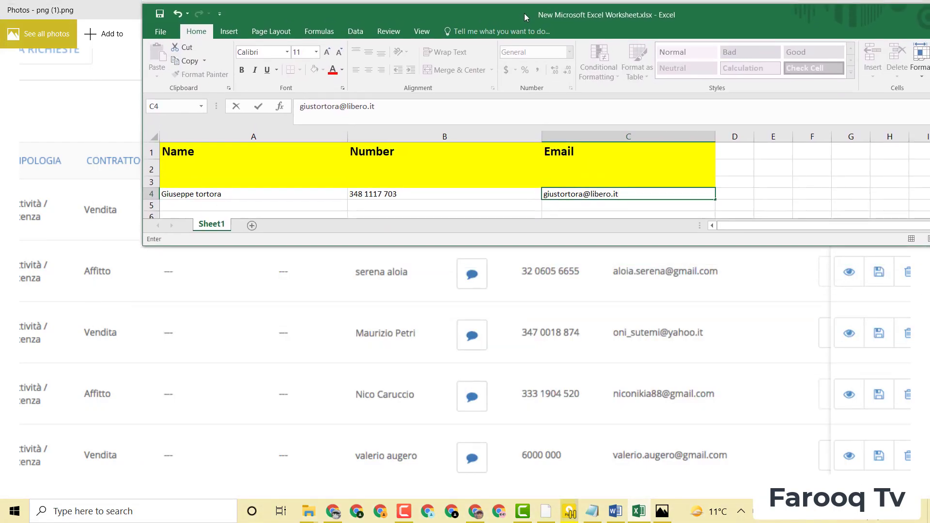
Step: Fill A5:C5 with the second contact's name, phone number and e-mail, then maximize the workbook
click(172, 205)
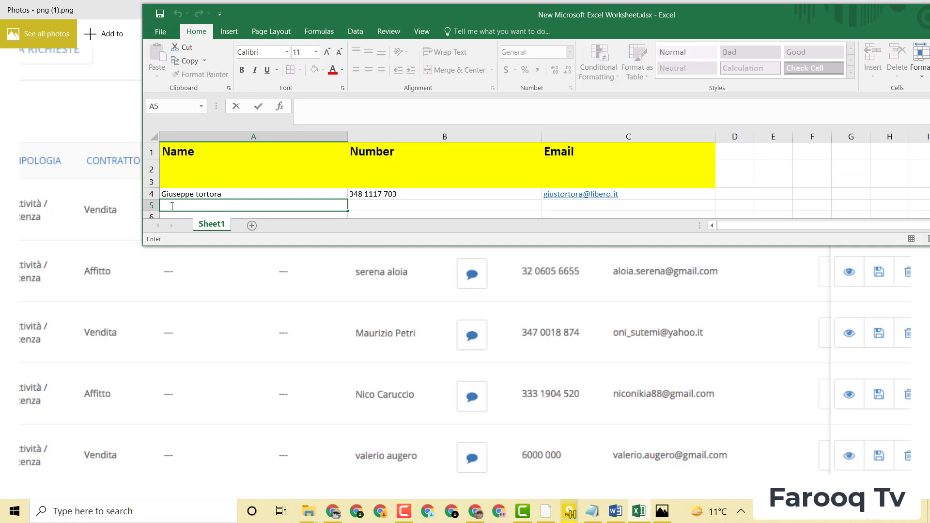
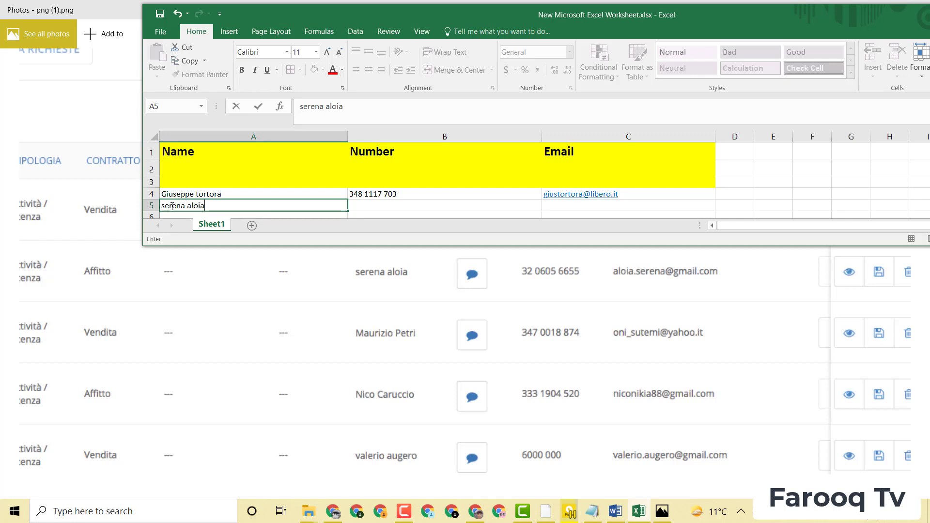
key(Tab)
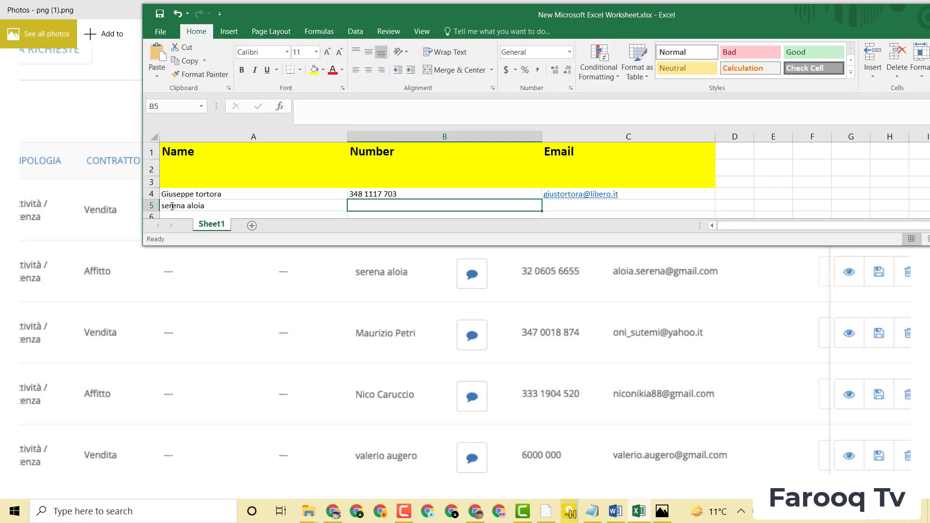
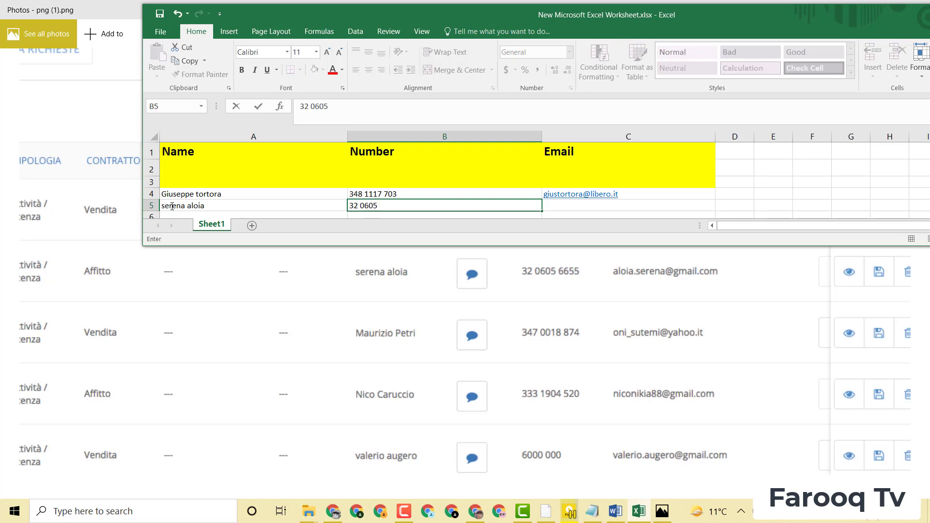
key(Tab)
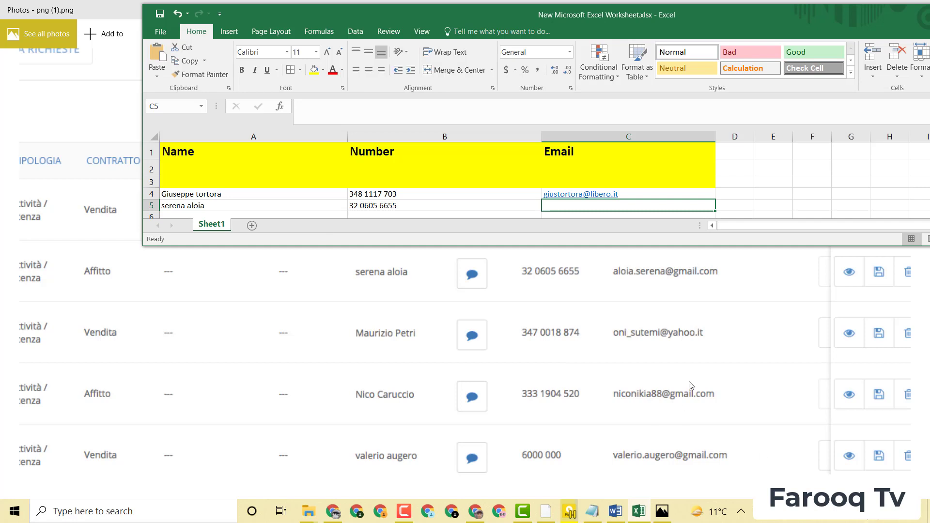
double_click(560, 206)
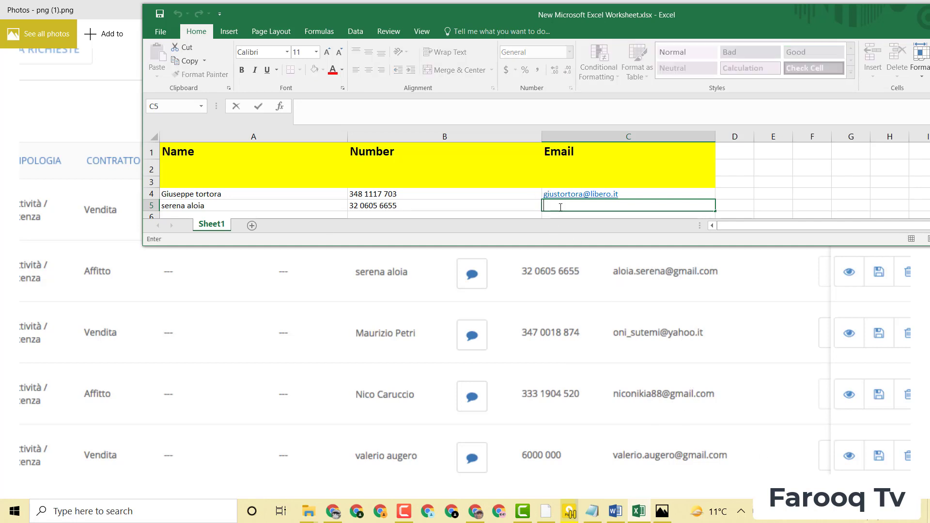
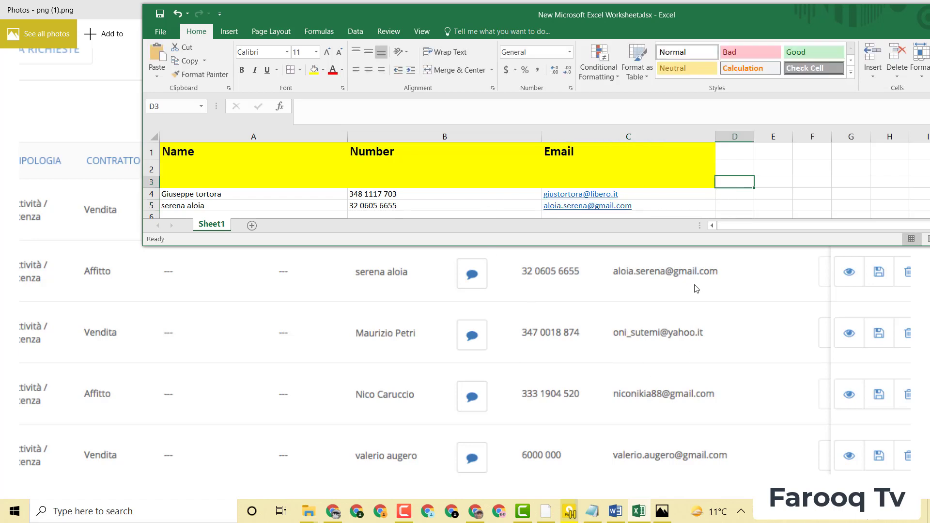
drag(762, 26, 646, 124)
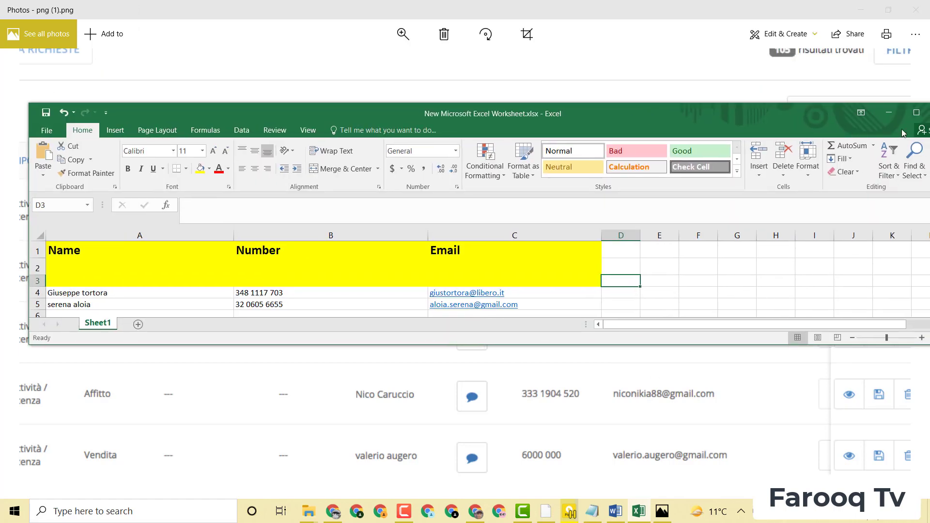
click(915, 113)
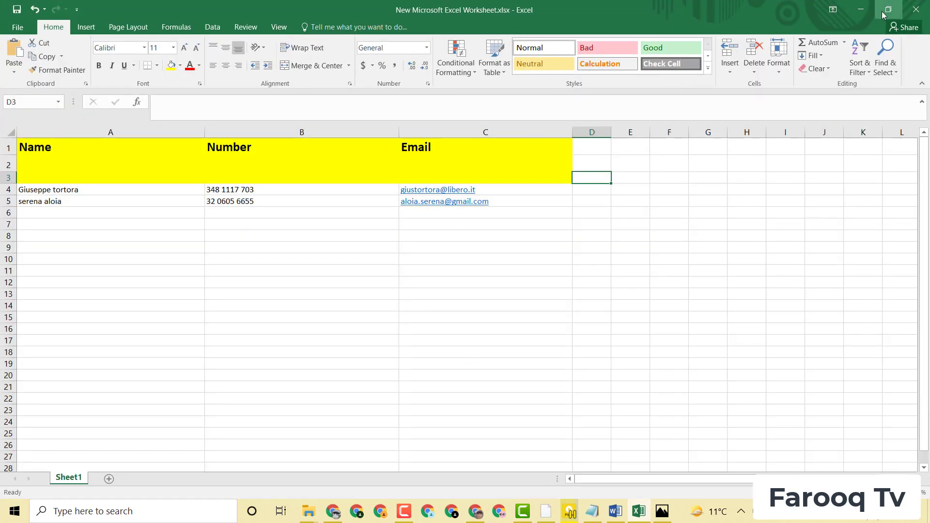
Step: Restore the workbook window and open png (3).png from the screenshots folder
click(889, 12)
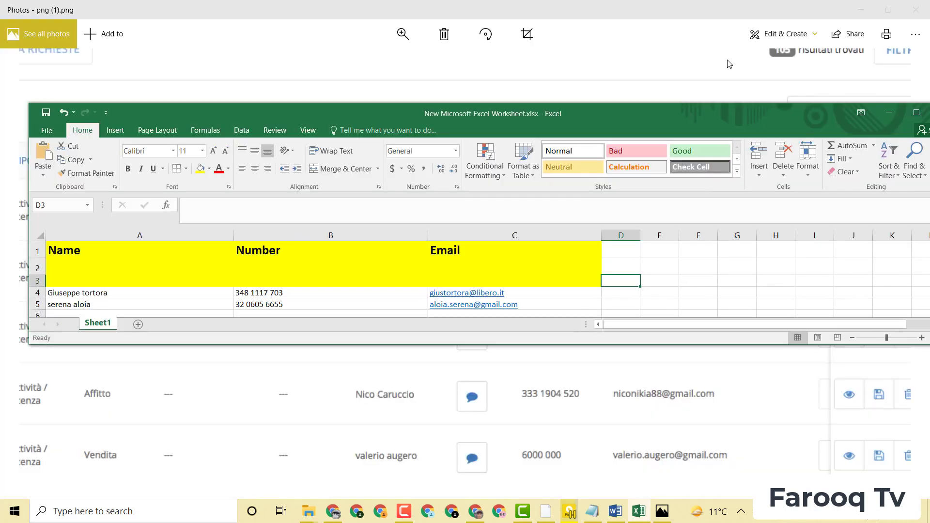
drag(658, 115, 626, 287)
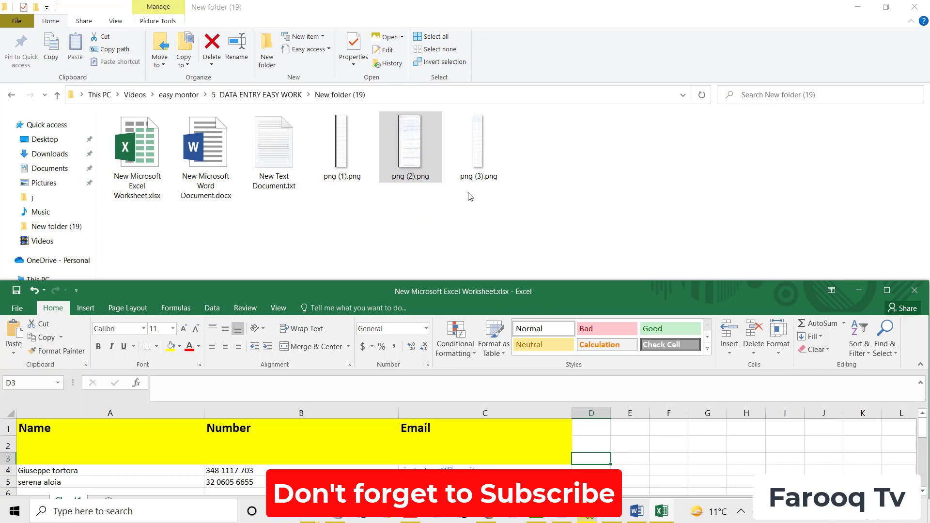
click(555, 207)
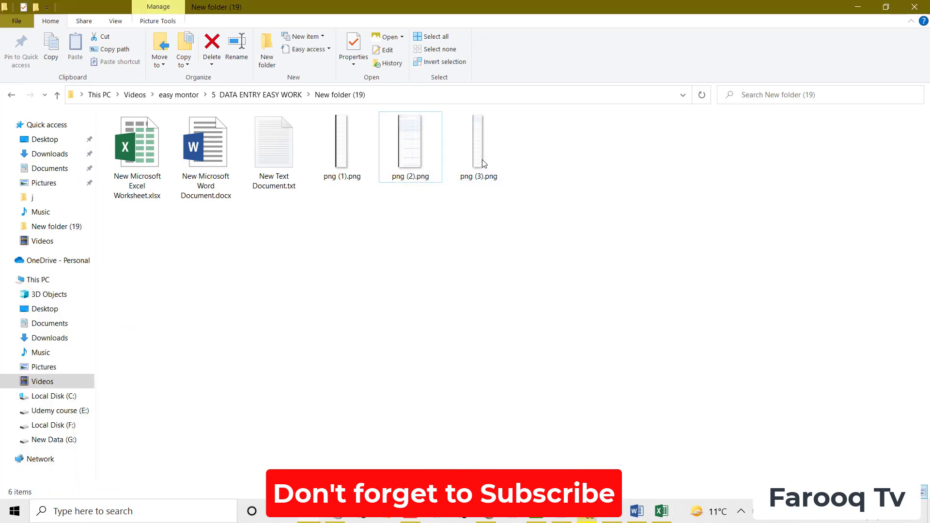
double_click(477, 153)
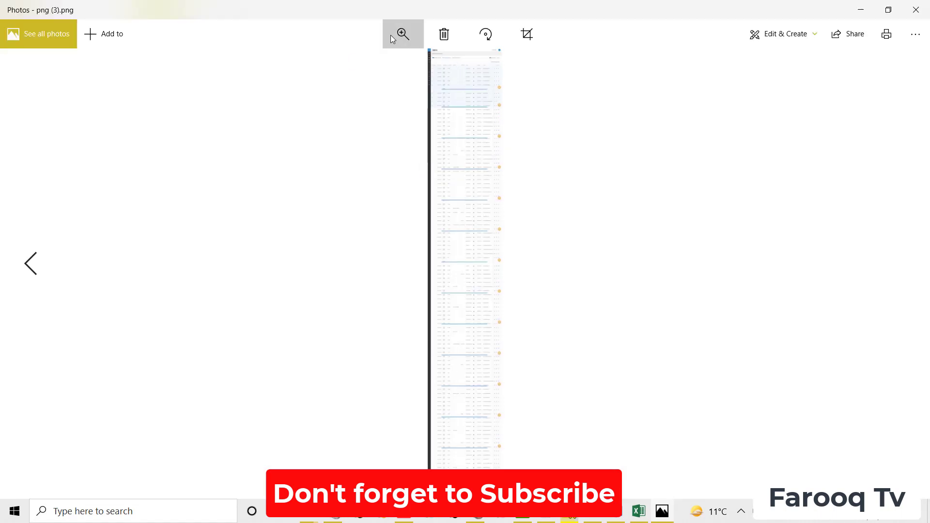
Step: Zoom into png (3).png's contact table and pan to show its right-hand columns
click(391, 38)
drag(352, 62, 377, 60)
scroll(619, 237, down, 10)
scroll(619, 237, up, 10)
scroll(579, 186, up, 5)
scroll(579, 146, down, 1)
click(402, 38)
drag(376, 62, 390, 62)
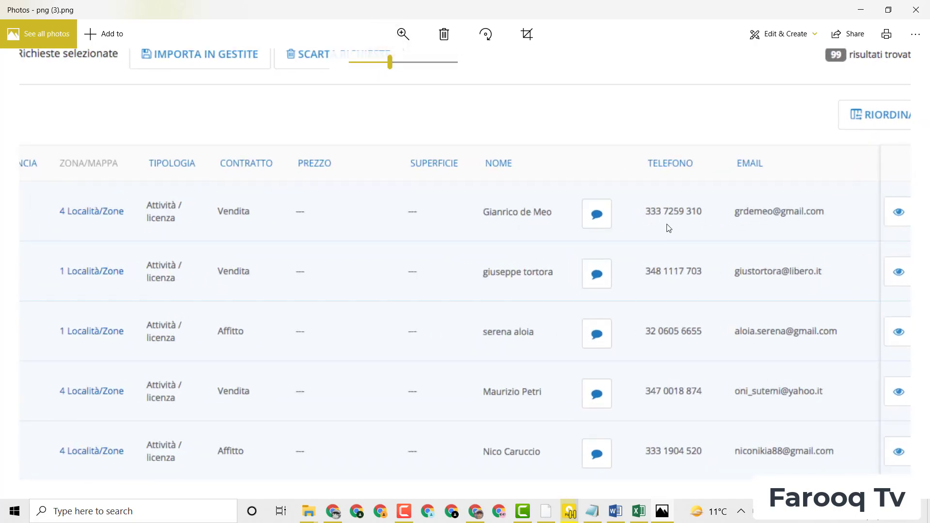
drag(669, 228, 519, 216)
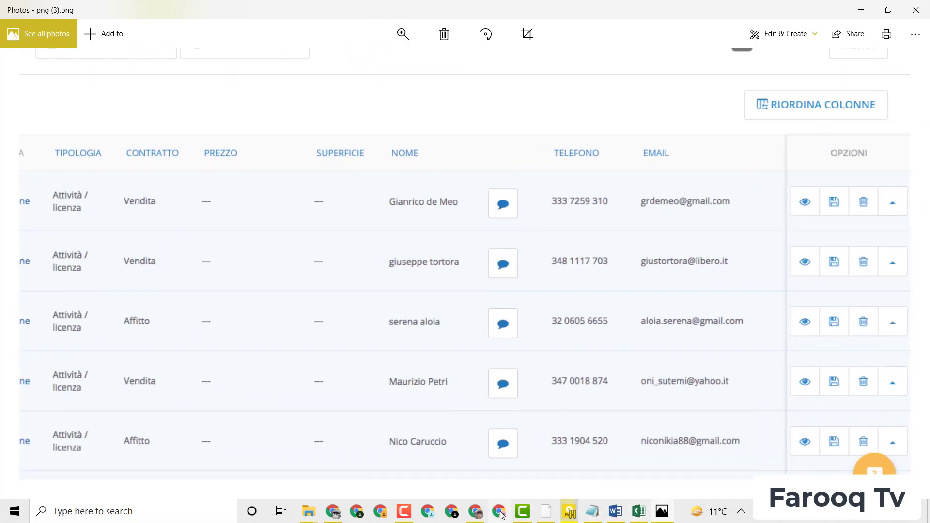
Step: Reposition the Excel window on the lower screen, below the screenshot's next contact row
click(639, 511)
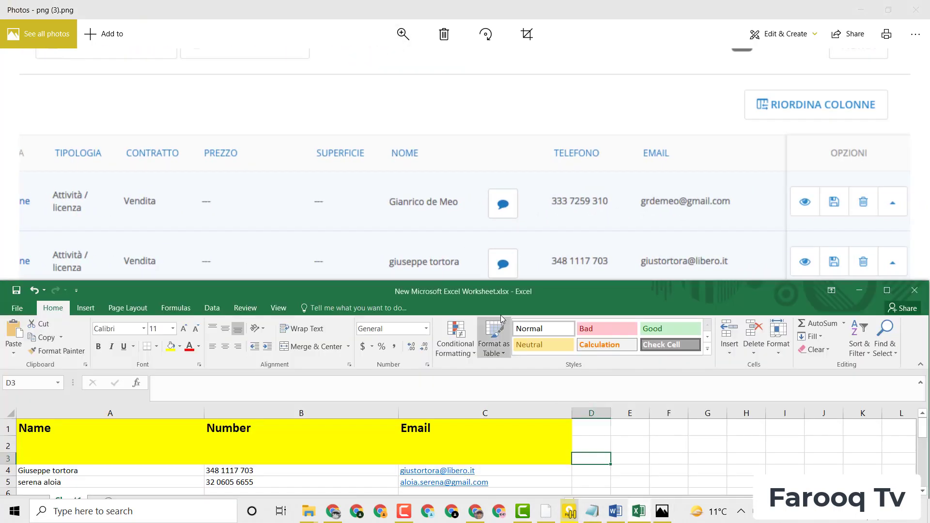
drag(509, 298, 662, 18)
click(824, 148)
drag(787, 11, 688, 23)
drag(843, 38, 723, 41)
drag(854, 170, 272, 182)
drag(341, 27, 370, 133)
drag(887, 287, 889, 276)
drag(245, 136, 459, 254)
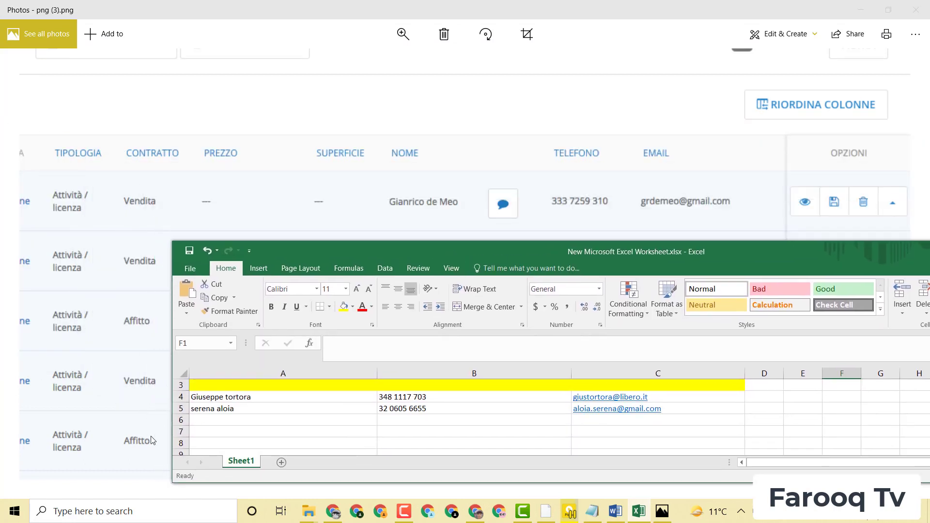
Step: Enter the third contact's name, corrected phone number and e-mail in A6:C6, then close Photos
double_click(196, 419)
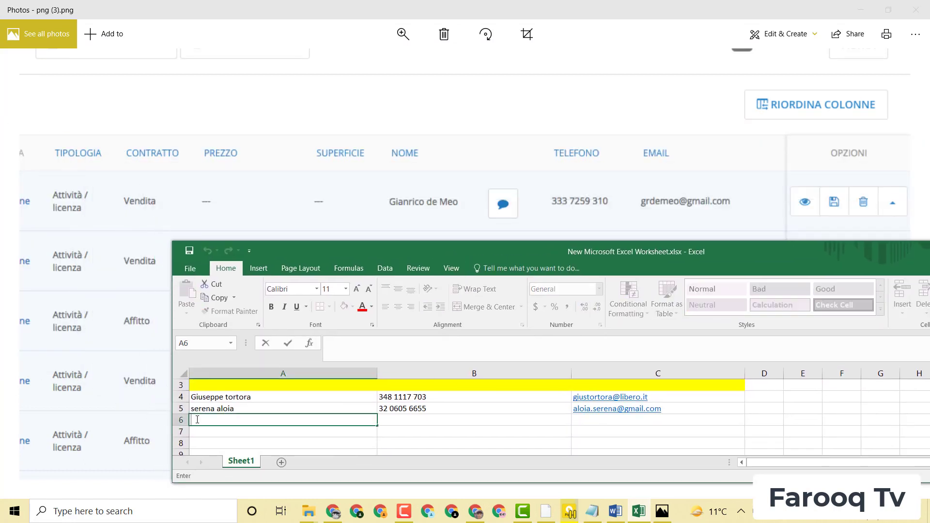
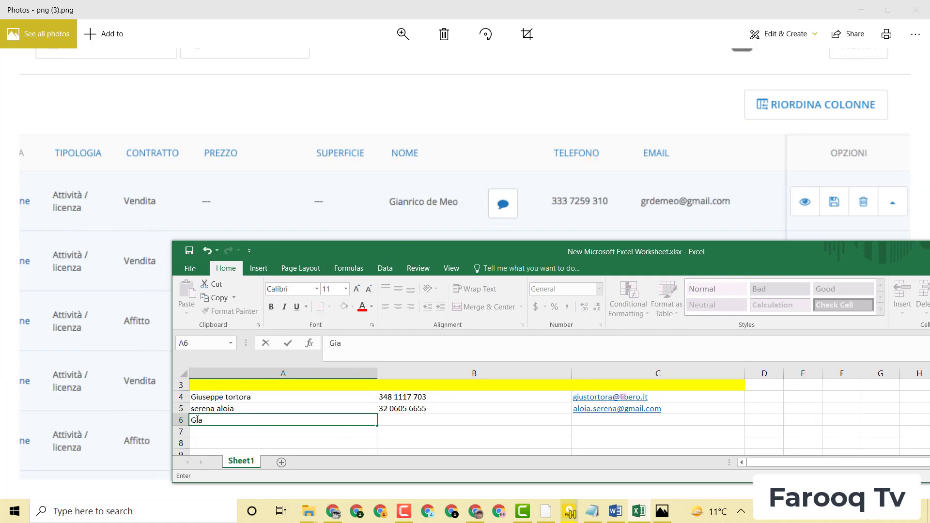
key(Tab)
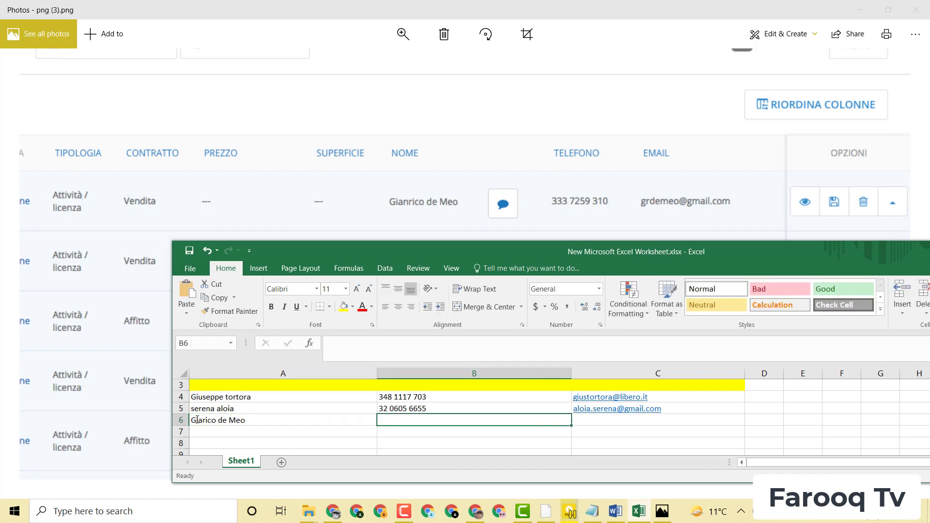
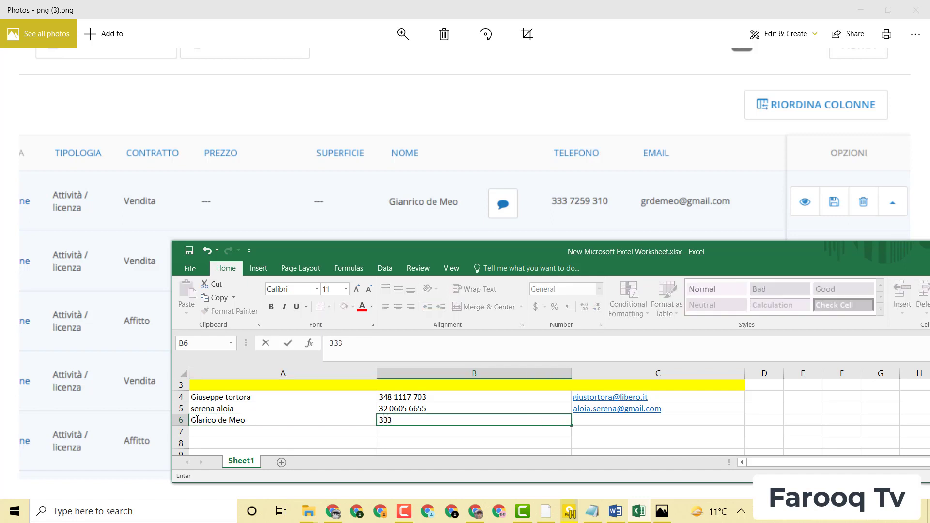
text(0)
key(Tab)
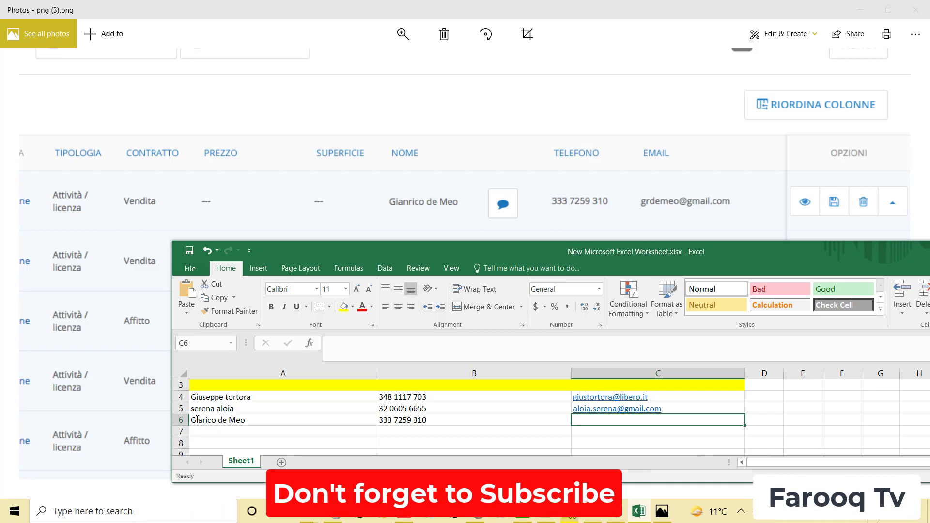
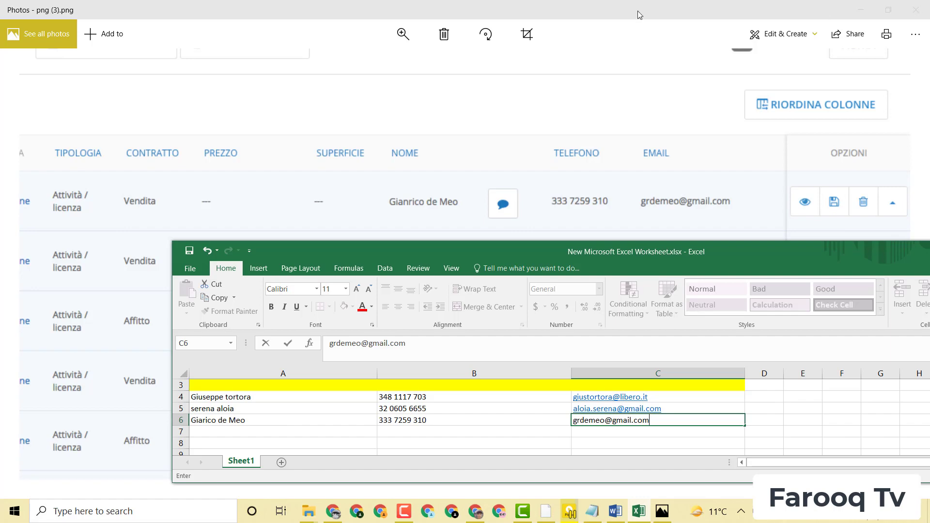
click(916, 10)
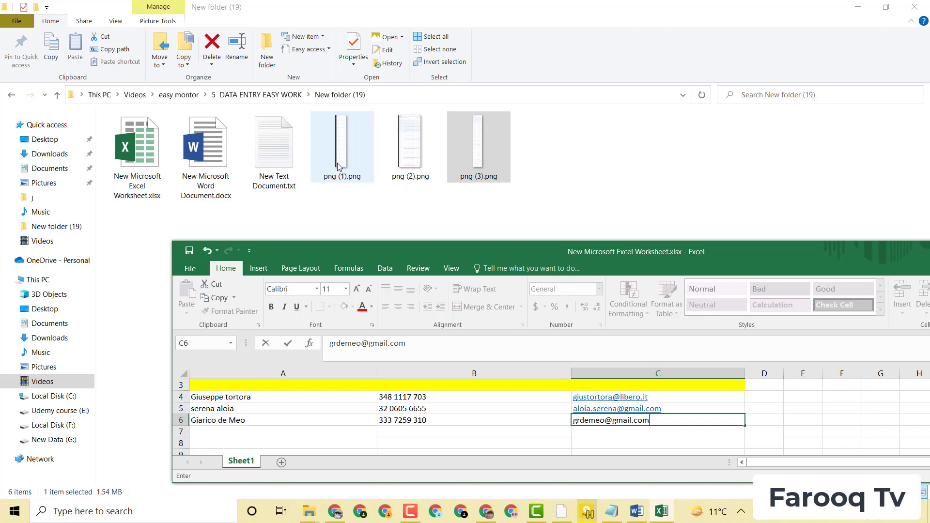
Step: Maximize the workbook to show all three contact rows full-screen
drag(403, 246, 280, 214)
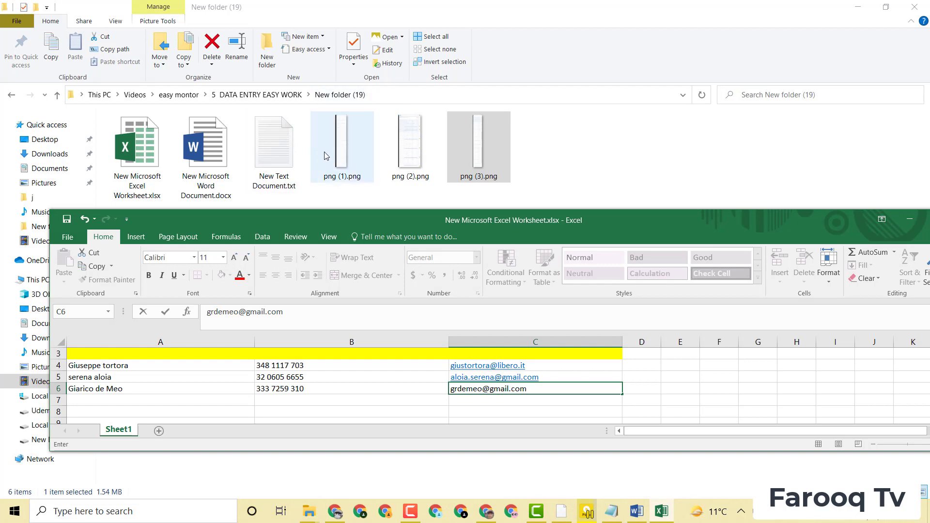
drag(807, 221, 784, 214)
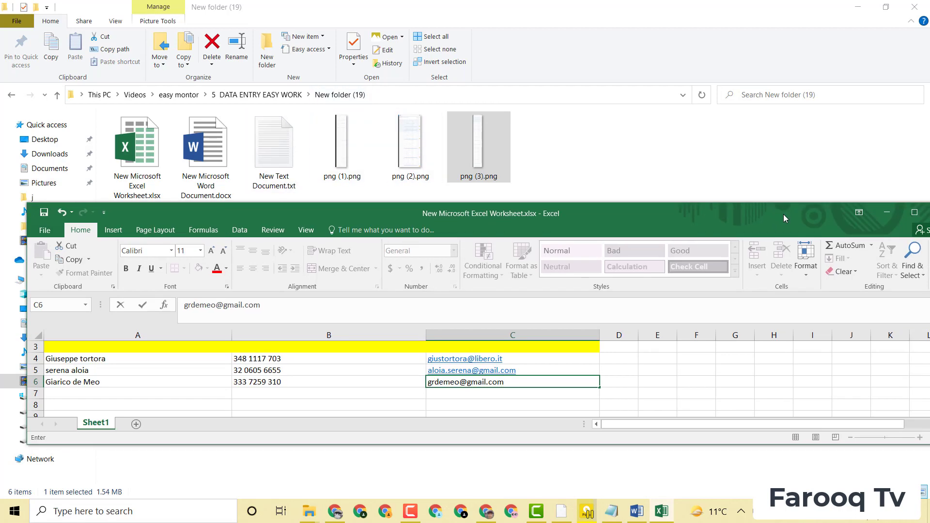
click(914, 213)
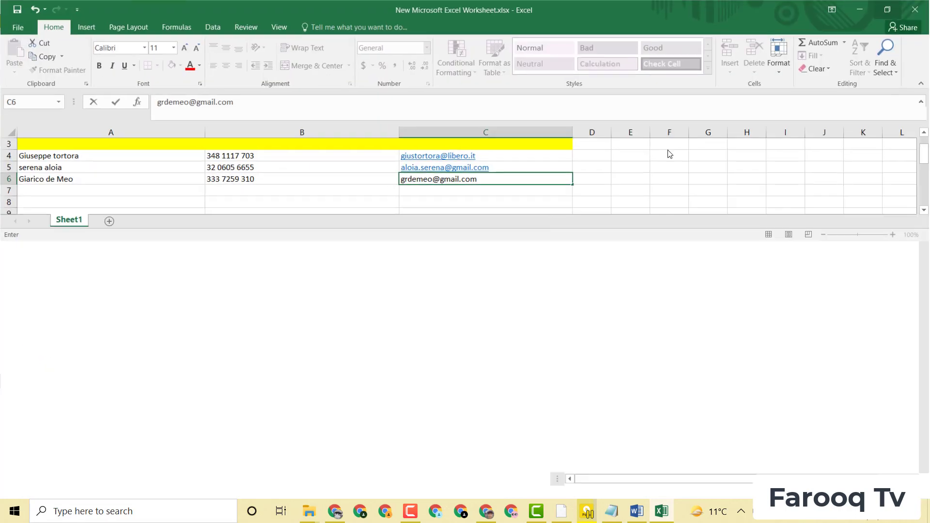
drag(924, 211, 929, 139)
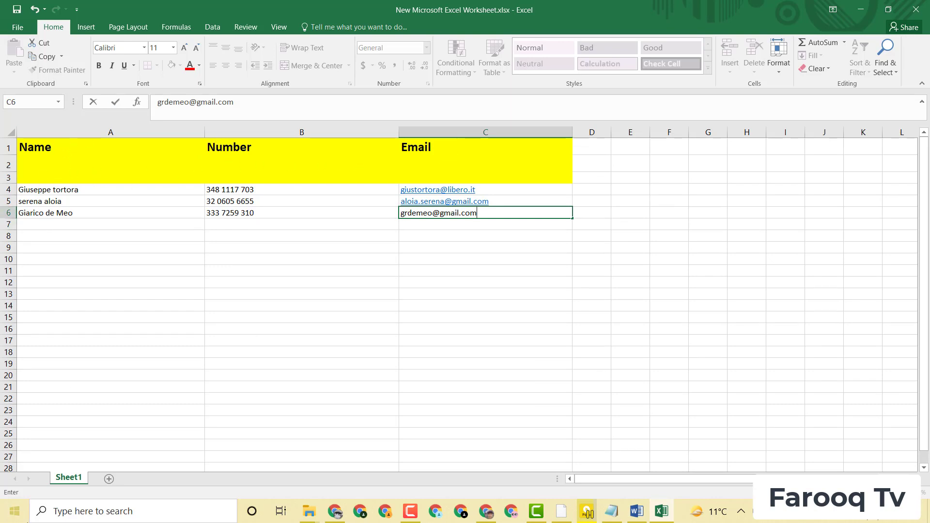
Step: Minimize Excel and bring up the Data Entry brief in Word
click(862, 10)
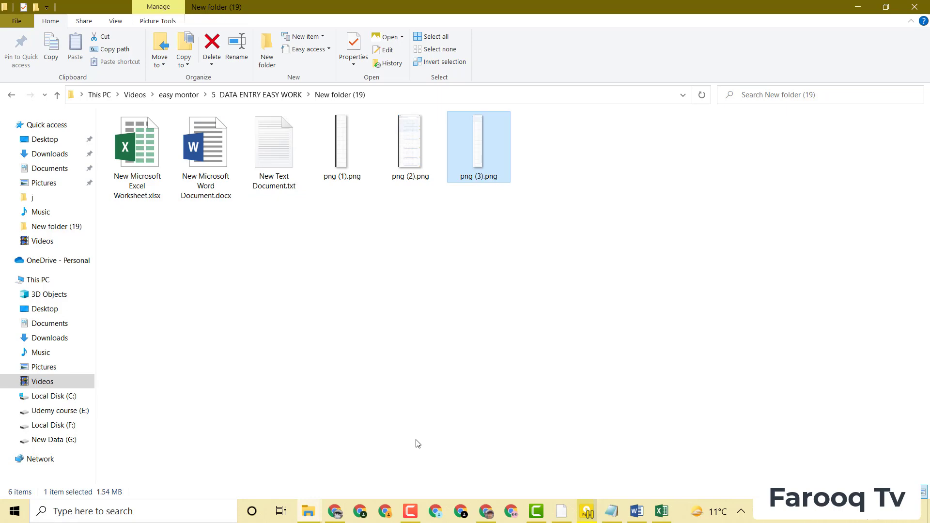
click(662, 511)
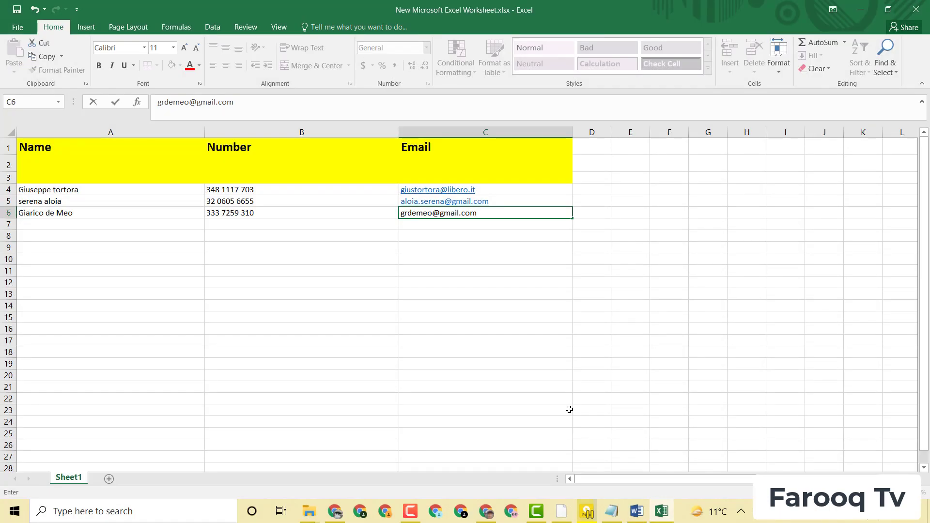
click(862, 10)
click(638, 512)
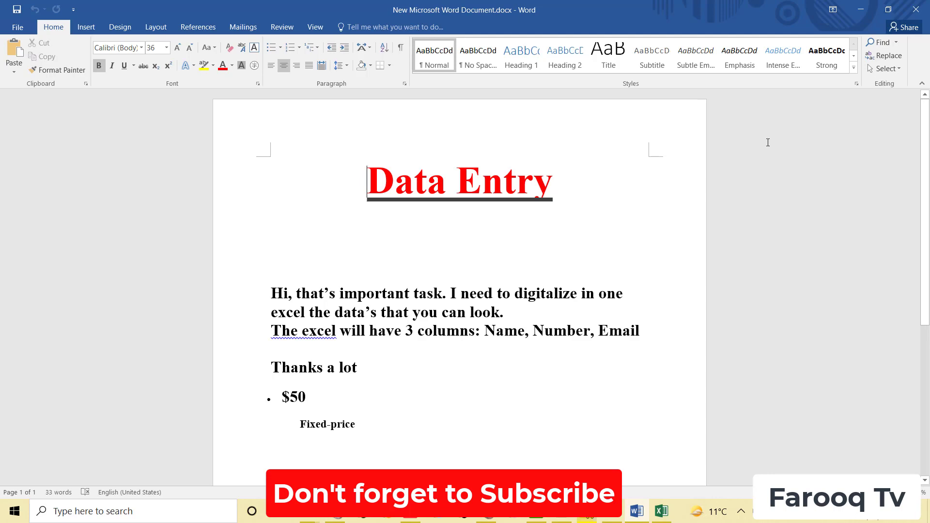
Step: Minimize the Word brief to reveal the New folder (19) file listing
click(862, 9)
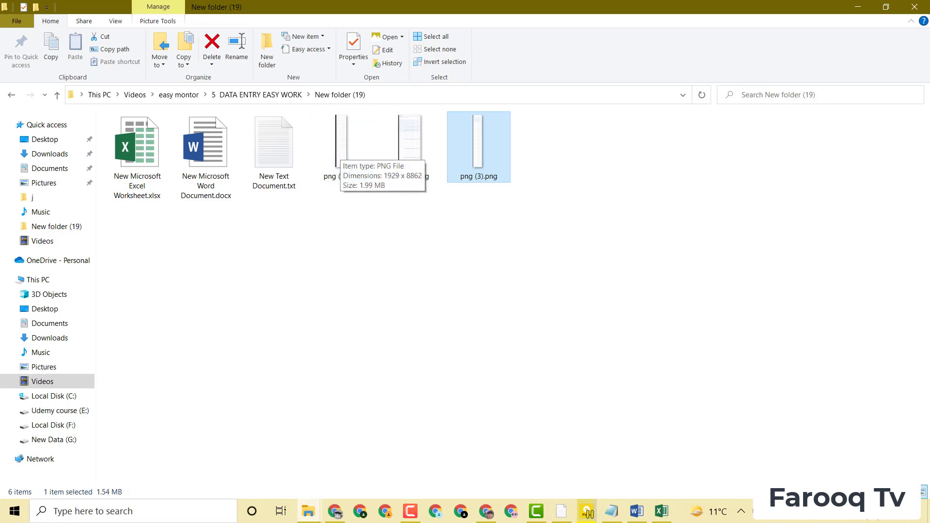
Step: Bring New Microsoft Excel Worksheet.xlsx, with its three contact rows, back to the front
click(661, 515)
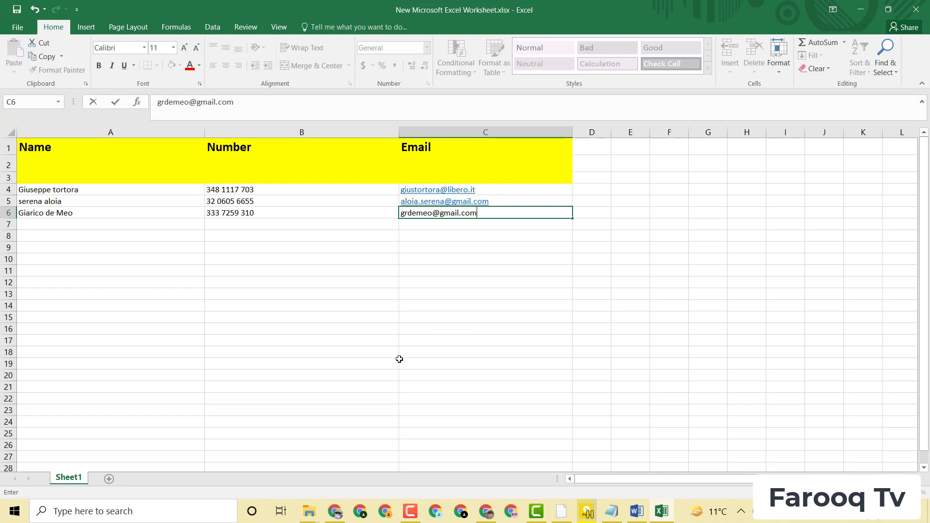
Step: Show the Data Entry Mastery Course playlist in Chrome and scroll to its last videos
click(336, 512)
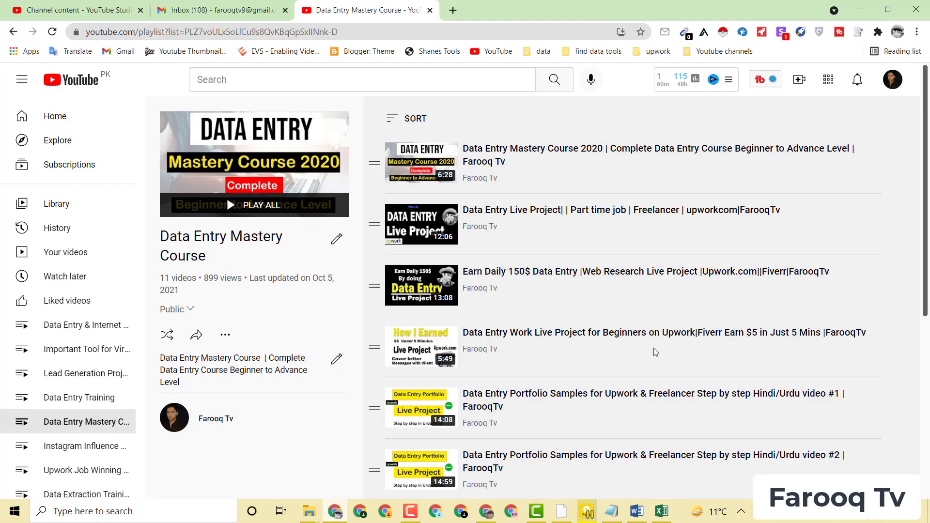
drag(927, 194, 929, 375)
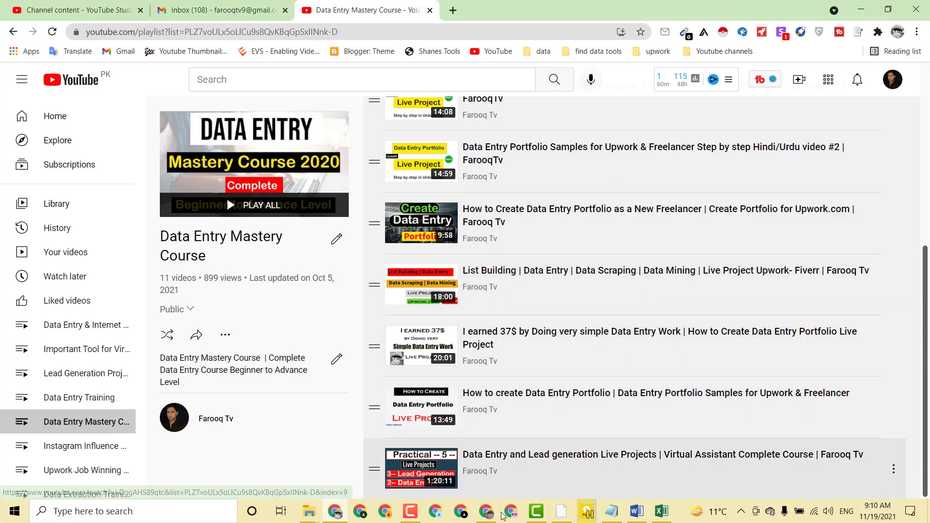
click(411, 513)
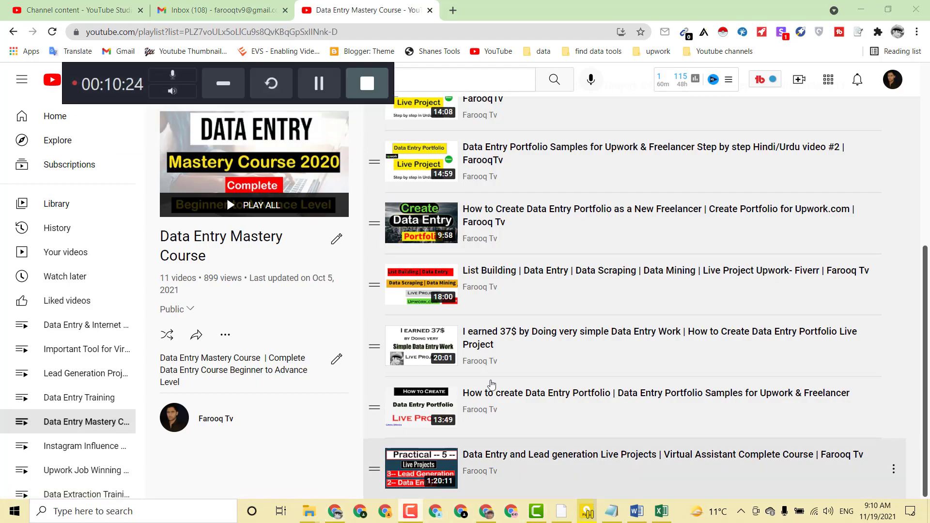